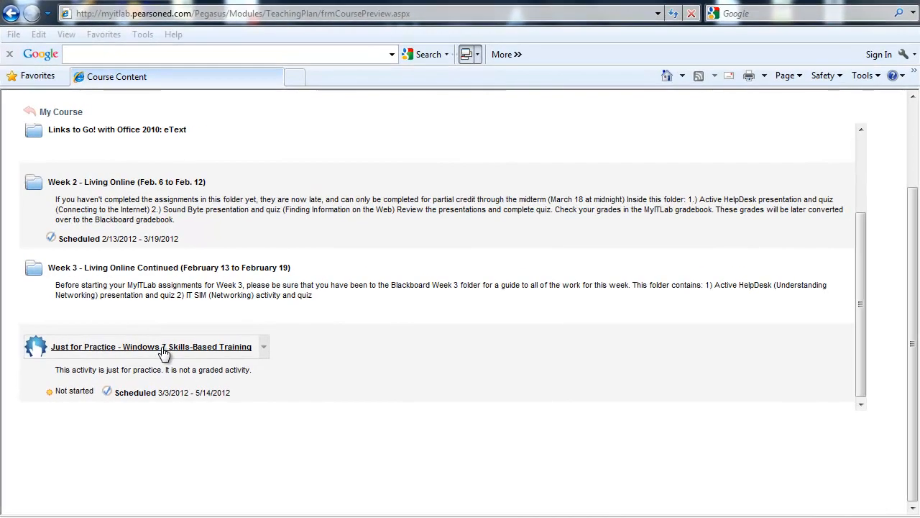
Open the Just for Practice - Windows 7 Skills-Based Training activity and watch the Show Me demonstration for Question 1.
click(164, 353)
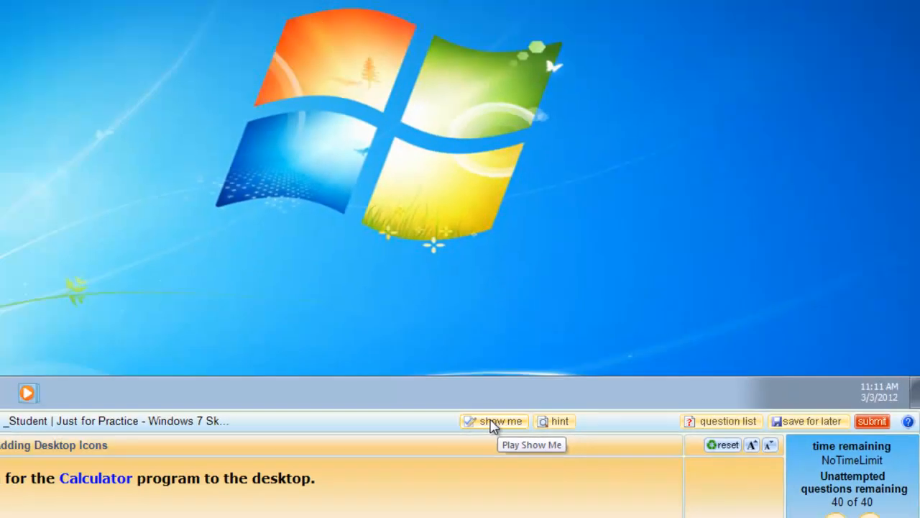
click(366, 414)
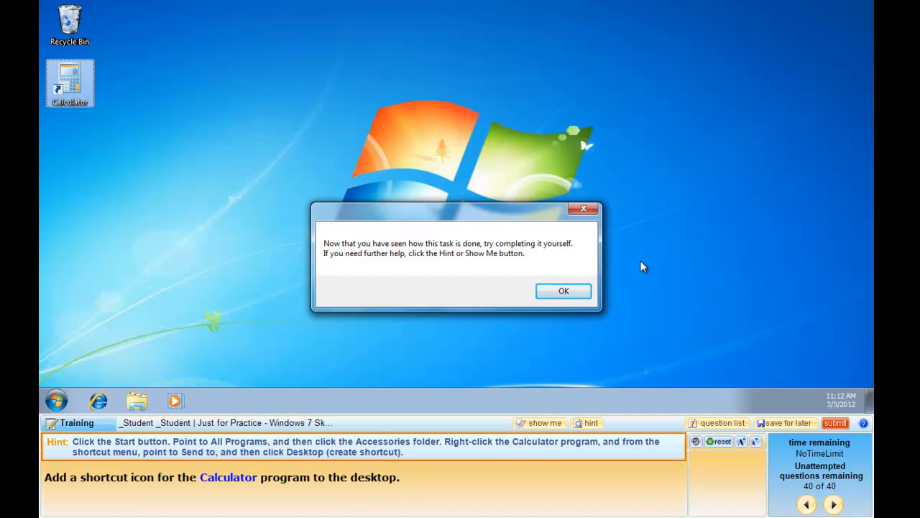
click(564, 293)
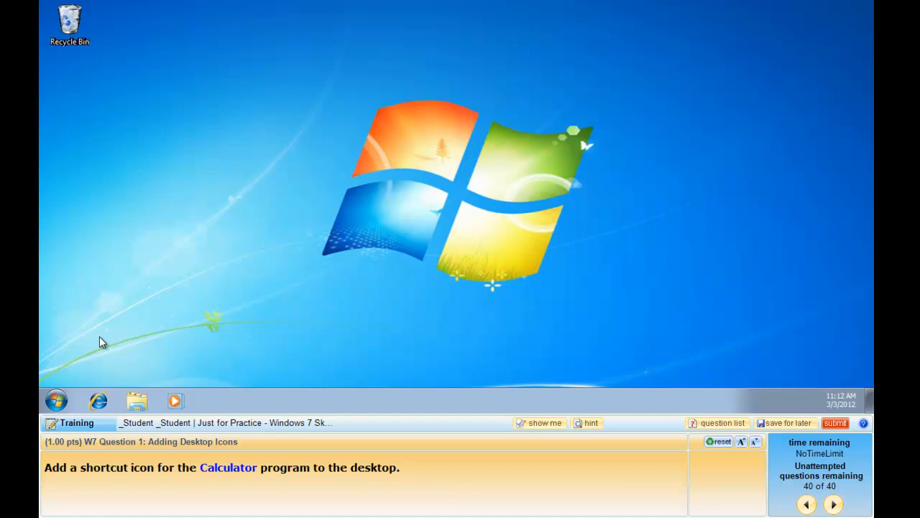
Create a desktop shortcut for the Calculator program found in the Accessories folder.
click(56, 402)
click(57, 402)
click(56, 402)
click(56, 402)
click(57, 402)
click(56, 402)
click(57, 403)
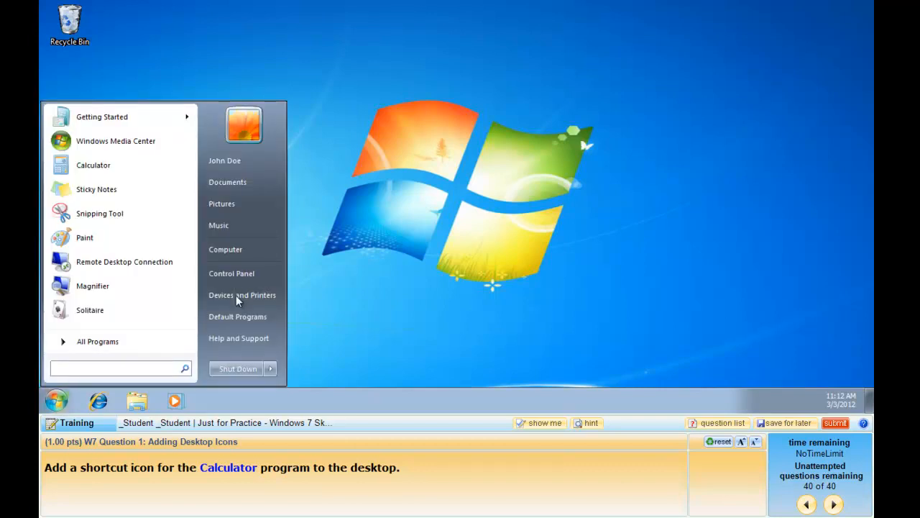
click(97, 342)
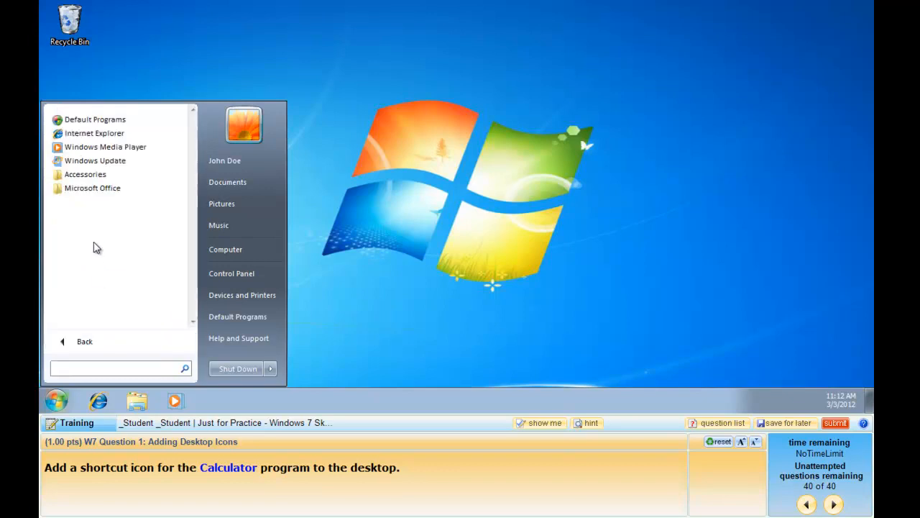
click(88, 177)
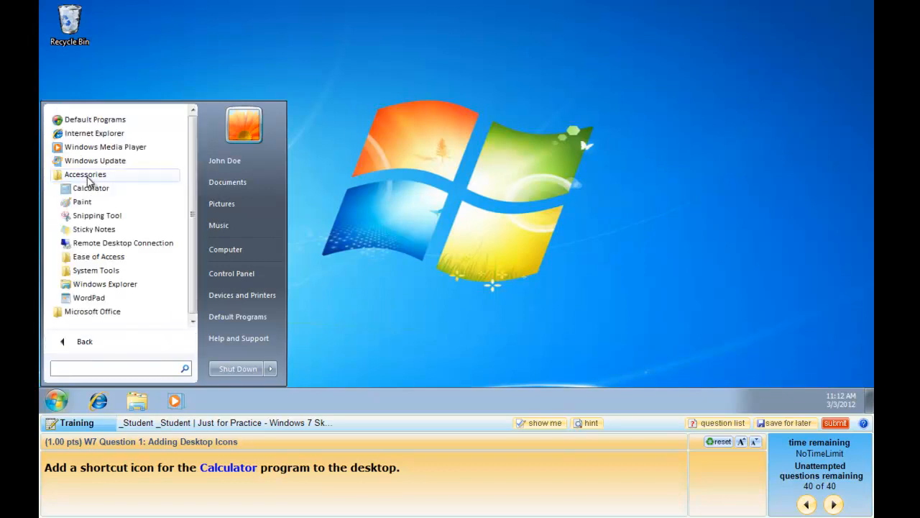
right_click(85, 190)
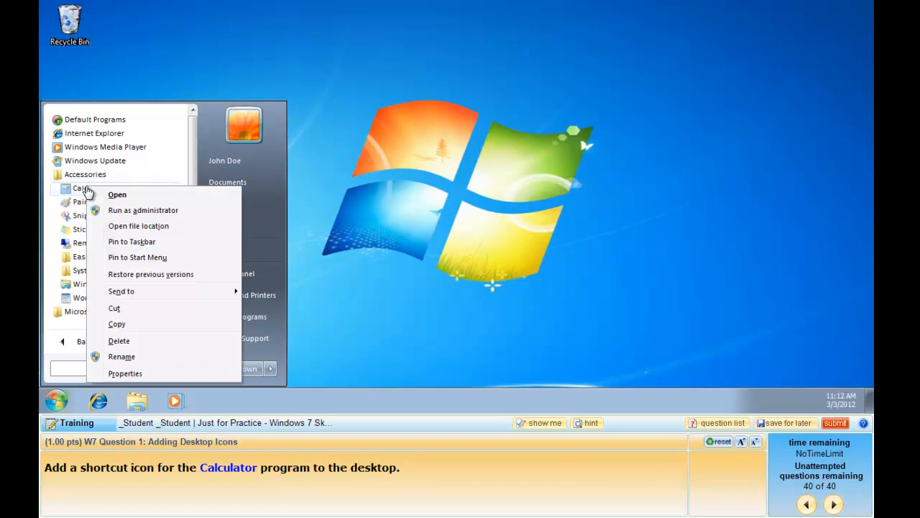
mouse_move(119, 296)
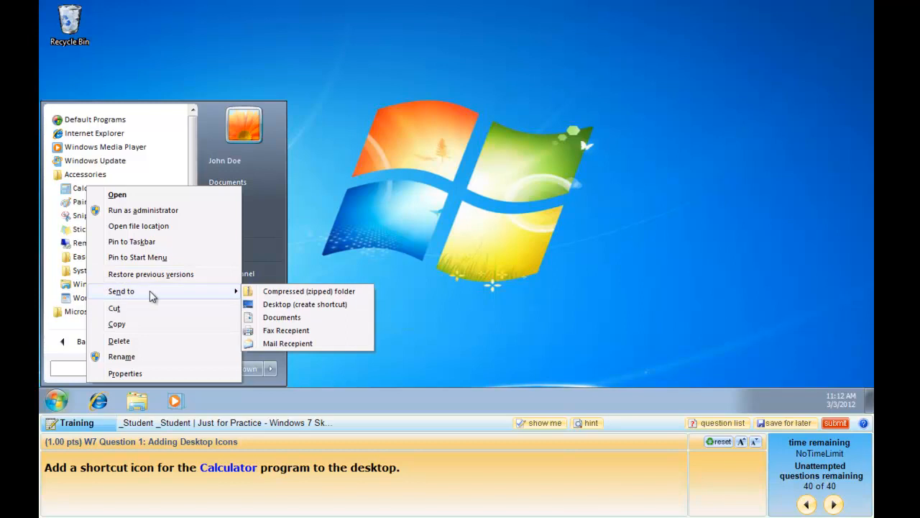
click(259, 304)
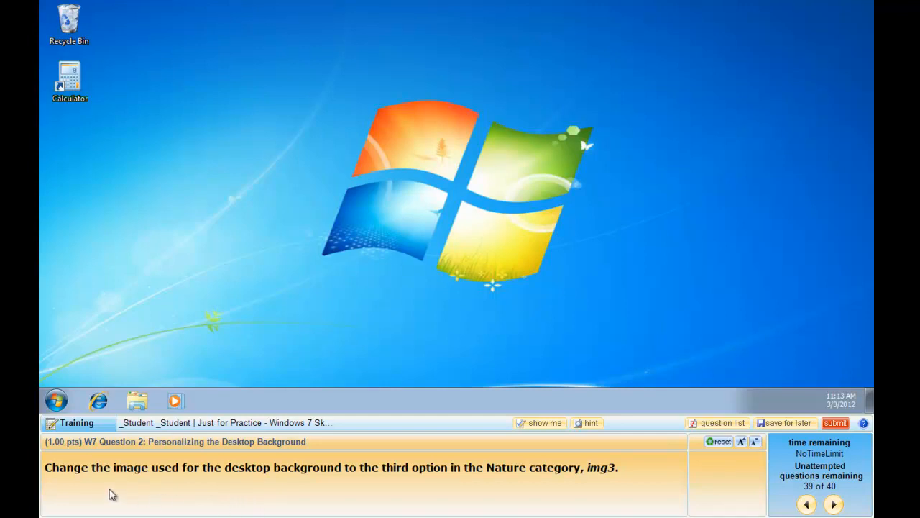
Change the desktop background to img3, the third image in the Nature category, save it, and close the Personalization window.
right_click(253, 202)
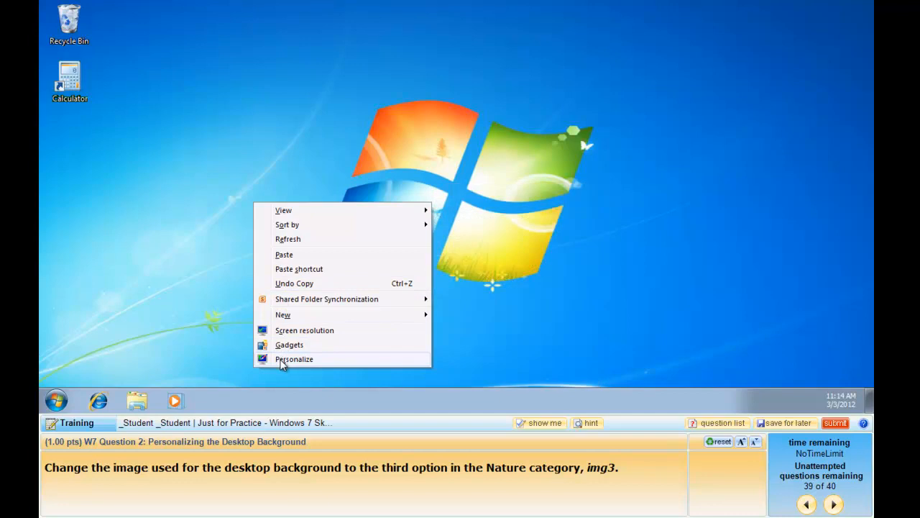
click(280, 359)
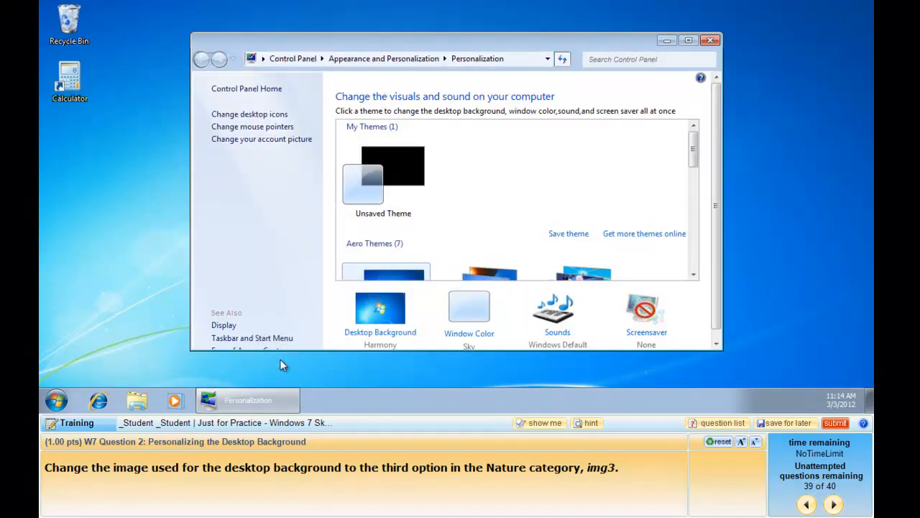
click(690, 41)
click(688, 39)
click(381, 318)
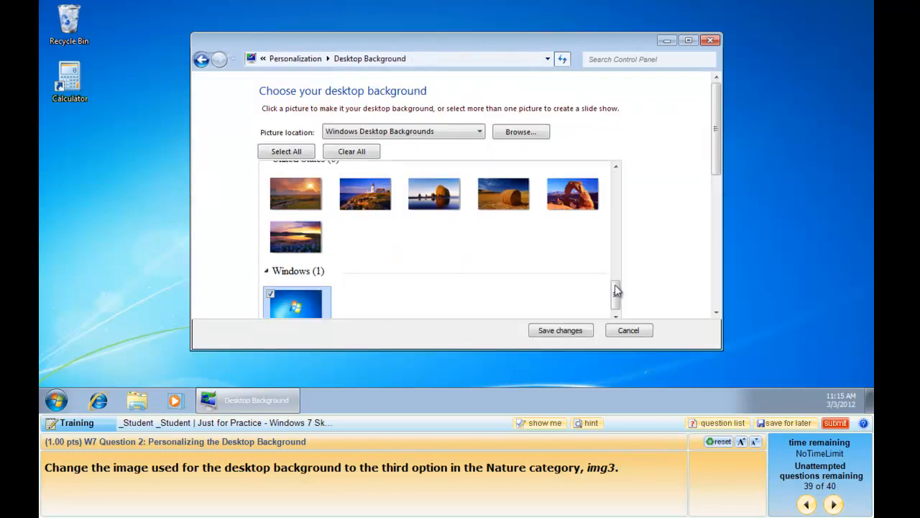
drag(615, 295, 624, 246)
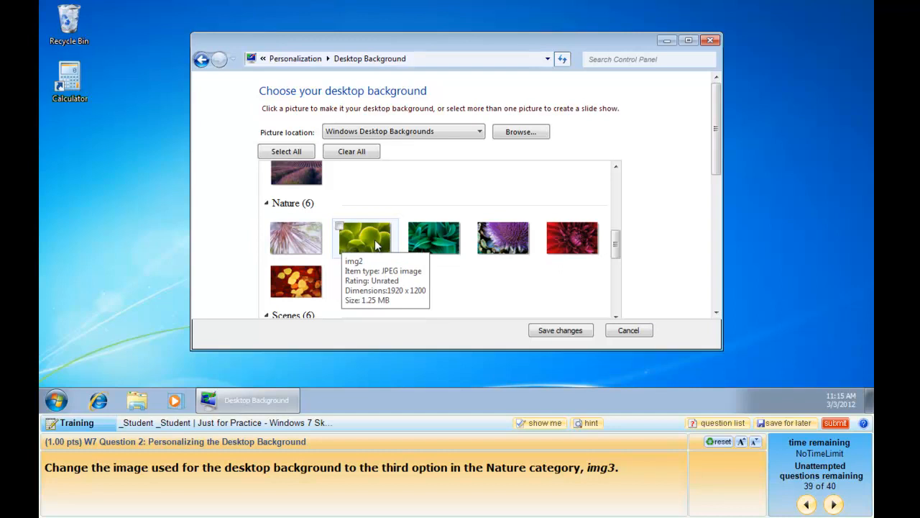
click(438, 246)
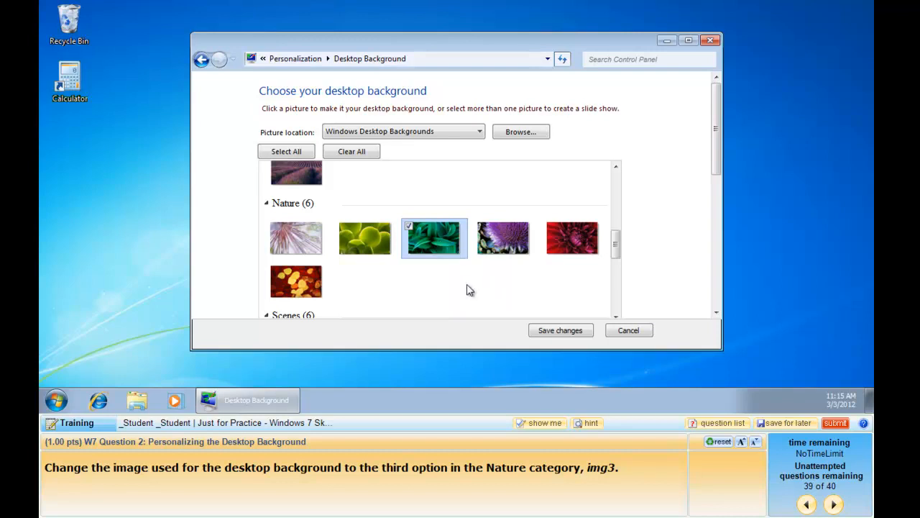
click(562, 331)
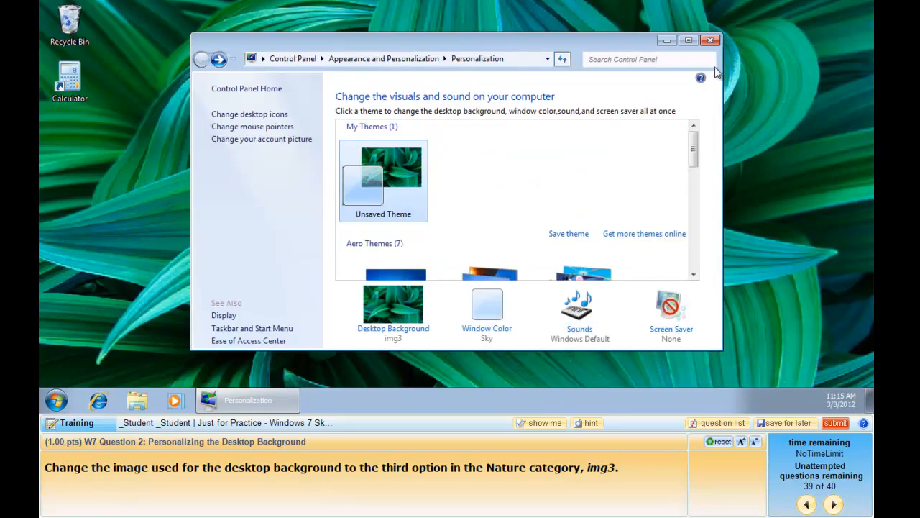
click(712, 41)
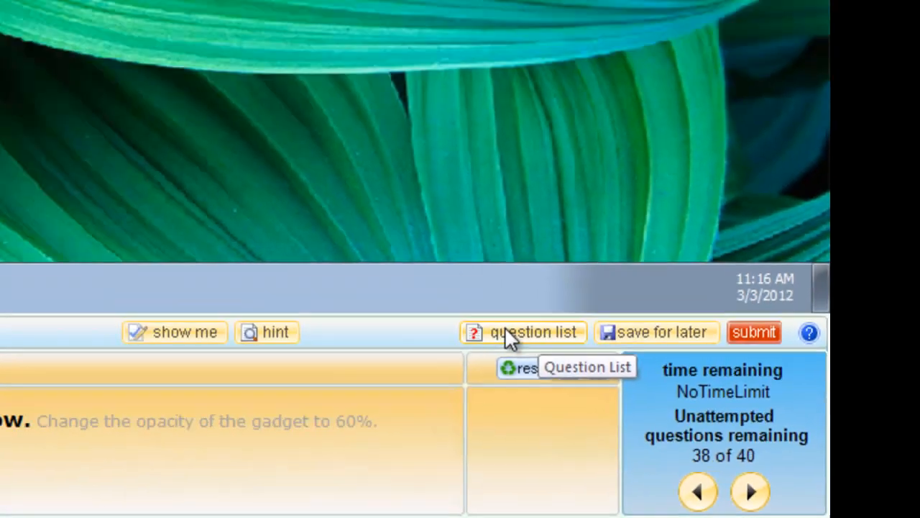
Jump to Question 34: Defragmenting Disks from the list of all training questions.
click(363, 272)
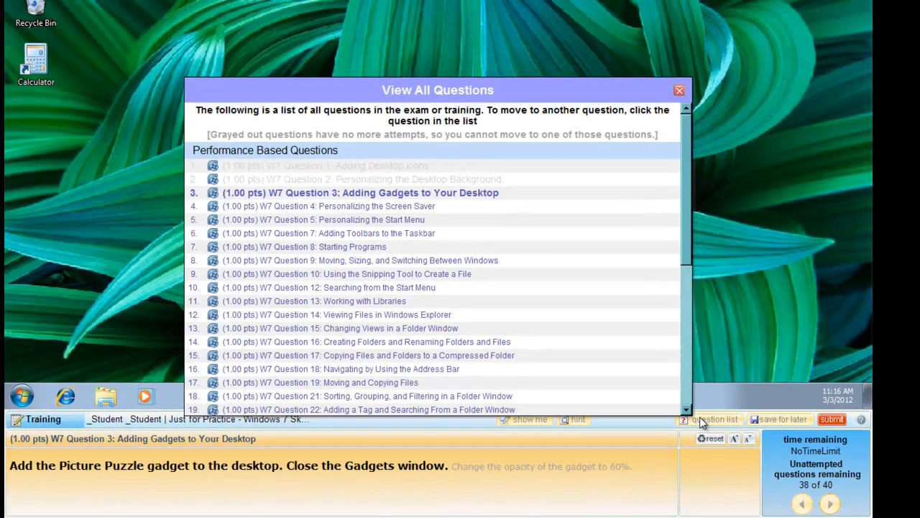
drag(688, 239, 691, 316)
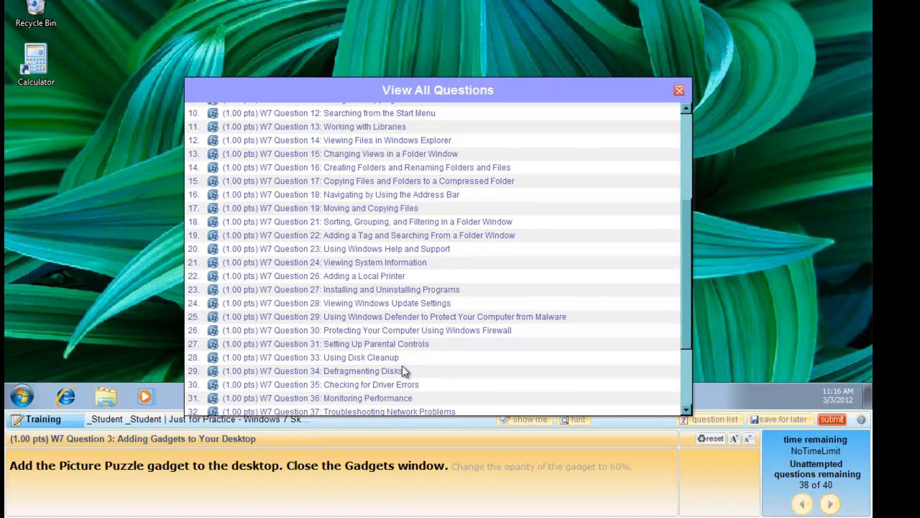
click(379, 371)
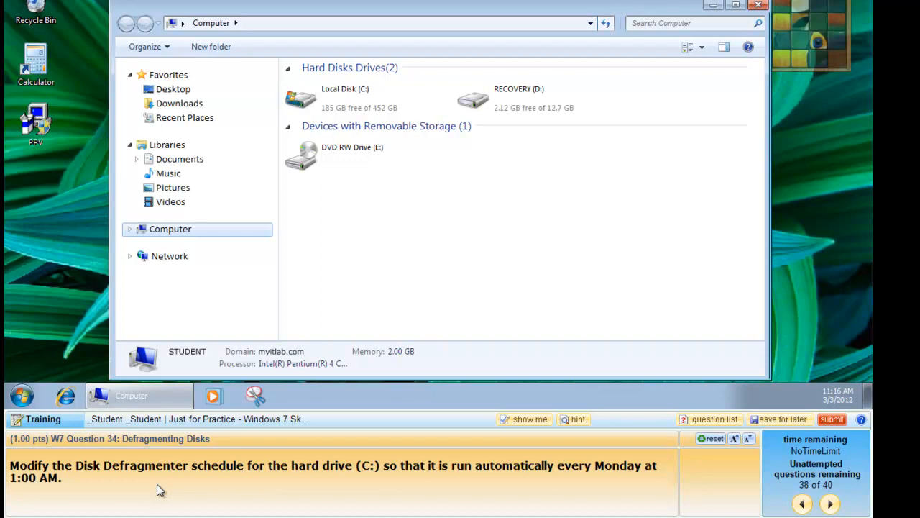
Start the guided demonstration for the question and open Disk Defragmenter from the properties of Local Disk (C:).
click(575, 420)
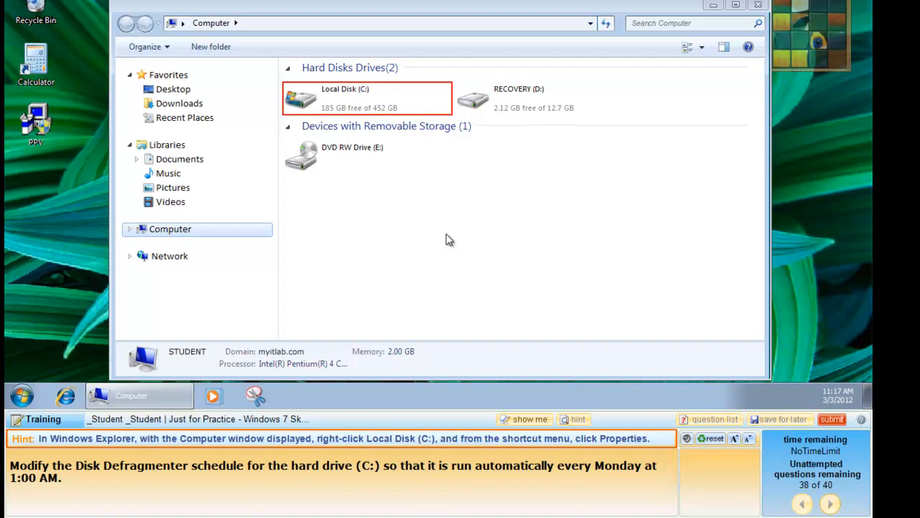
right_click(343, 98)
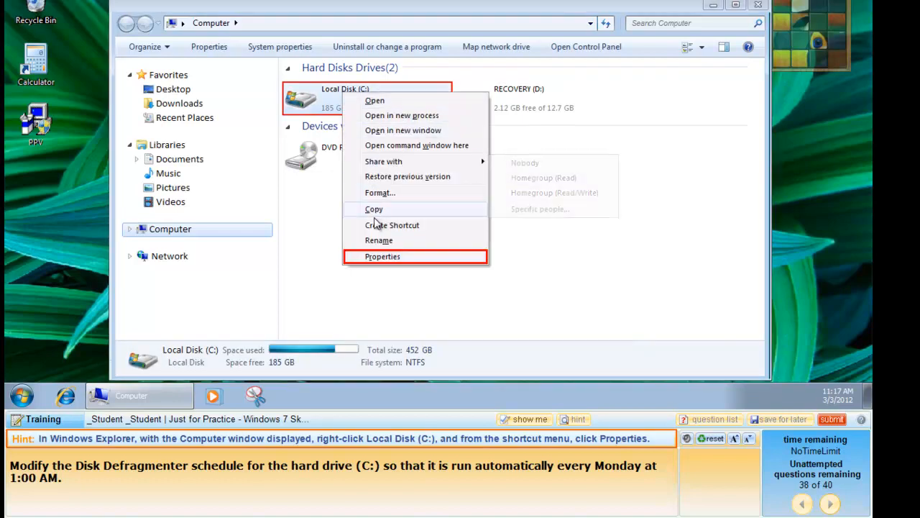
click(379, 256)
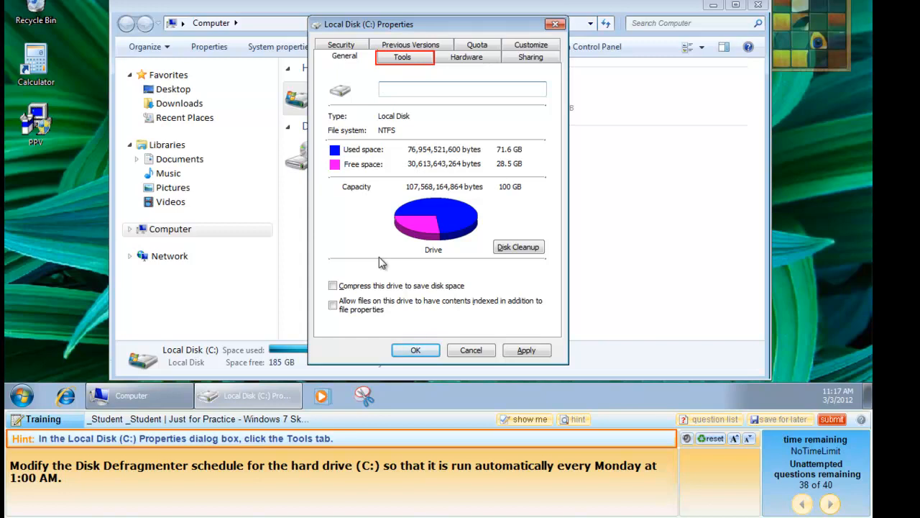
click(402, 59)
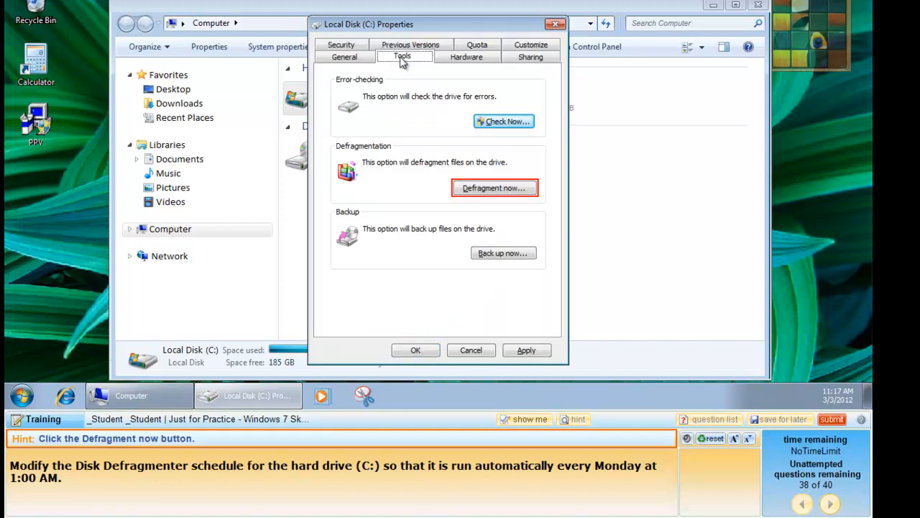
click(478, 188)
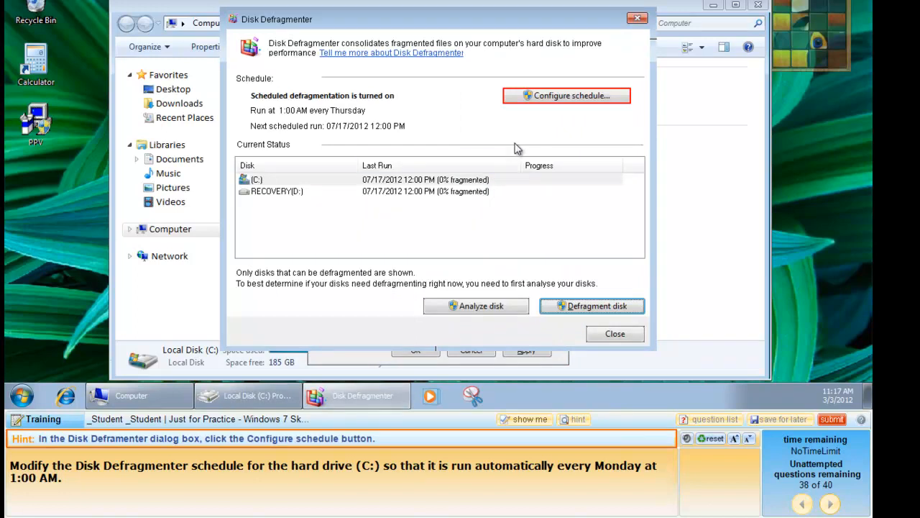
Set the defragmentation schedule's day to Monday, then close Disk Defragmenter and the drive's properties to end the demonstration.
click(568, 99)
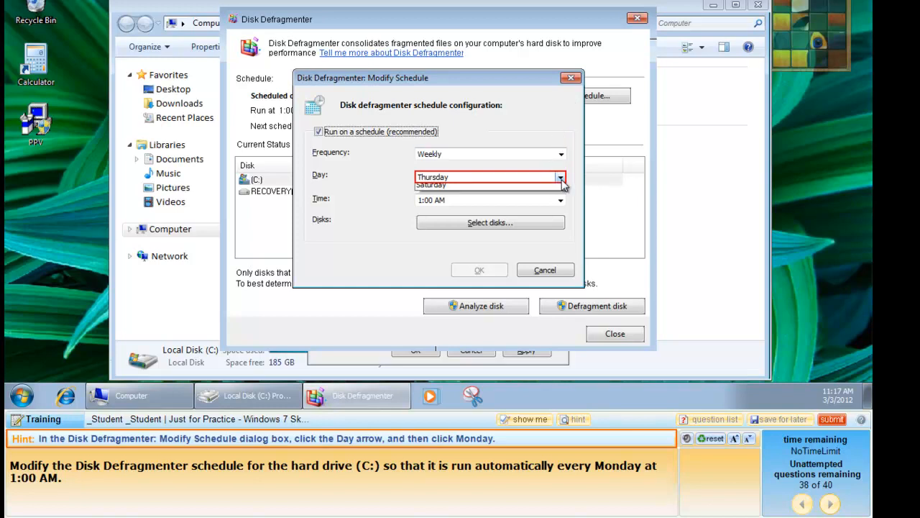
click(561, 178)
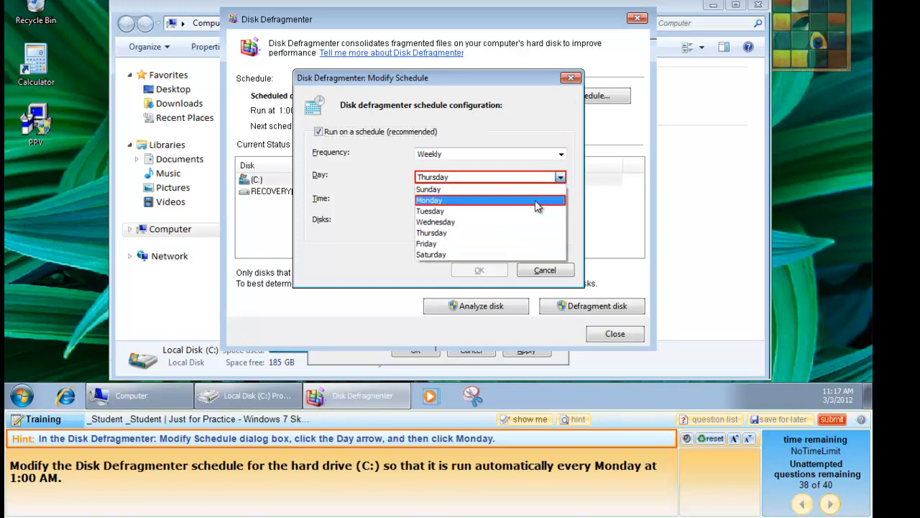
click(536, 201)
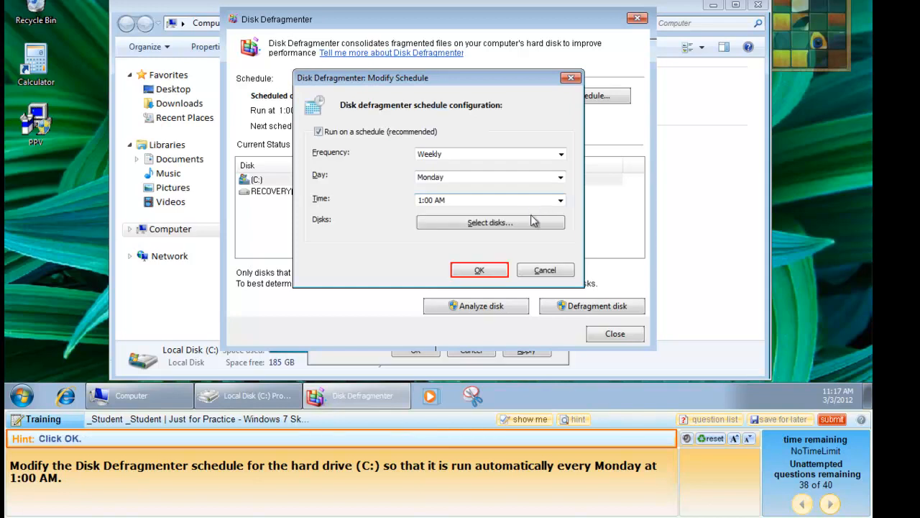
click(479, 271)
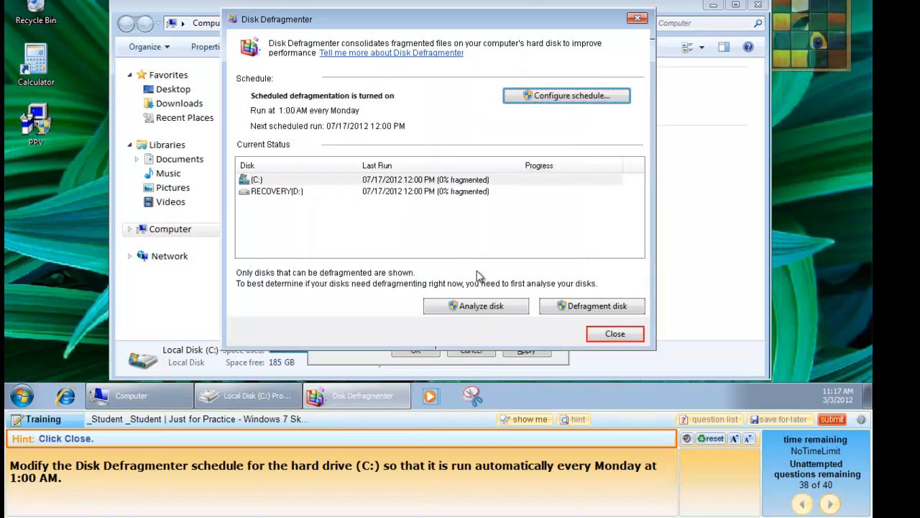
click(611, 335)
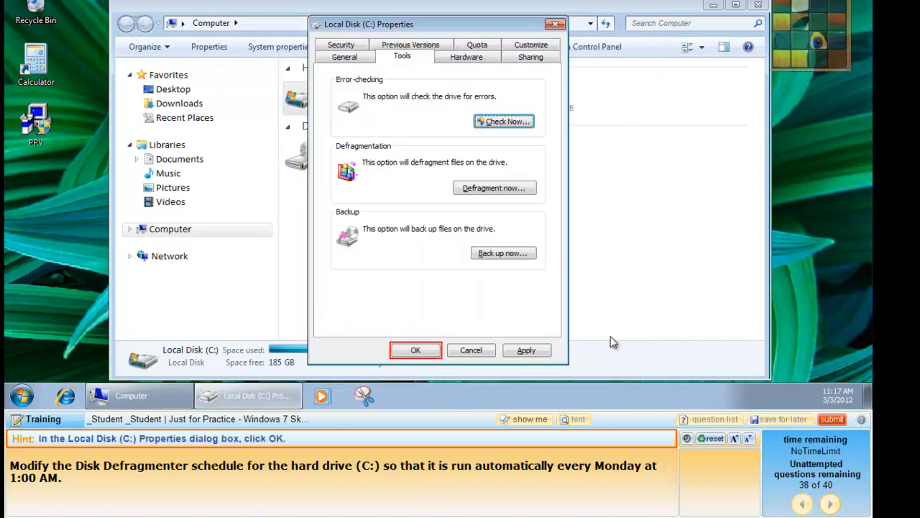
click(415, 351)
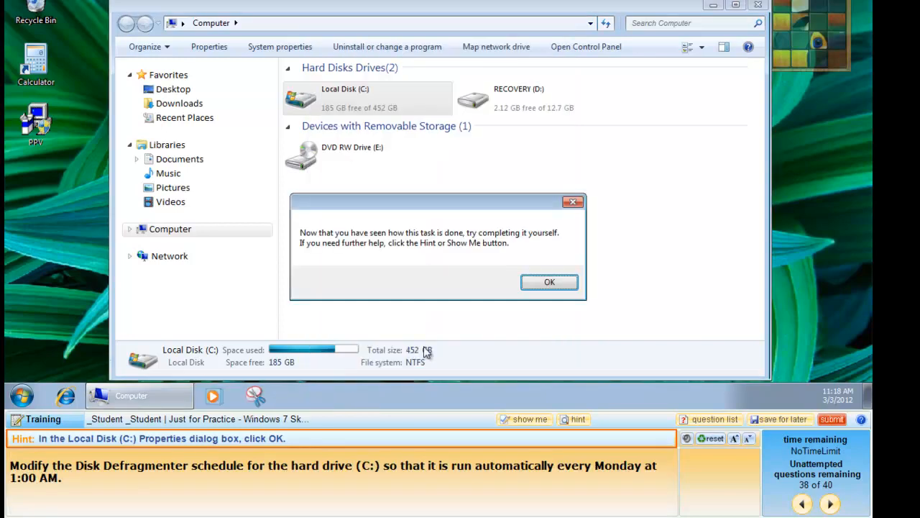
click(550, 283)
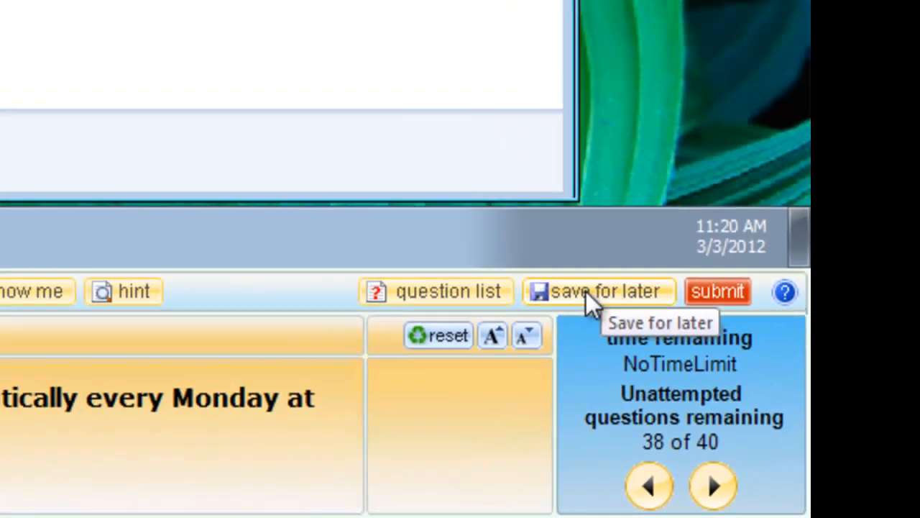
Save the training assignment for later and locate the Just for Practice activity in the course content.
click(501, 239)
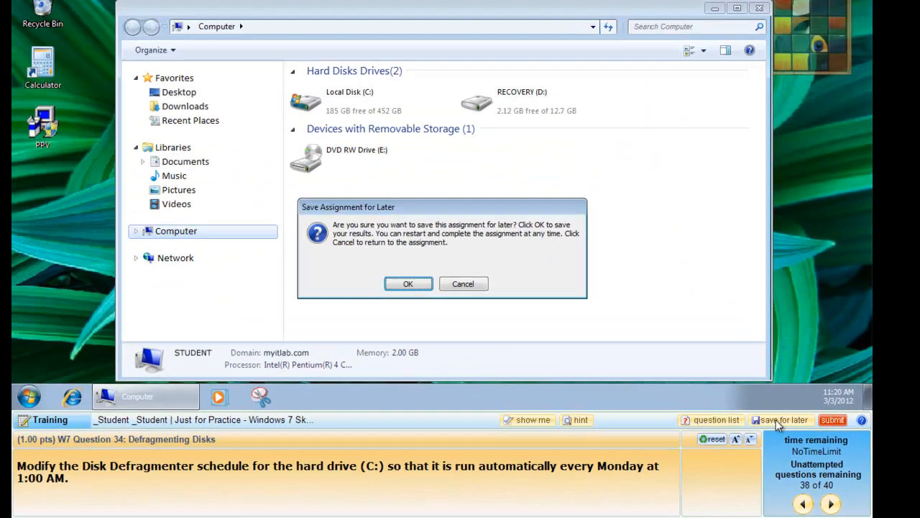
click(417, 288)
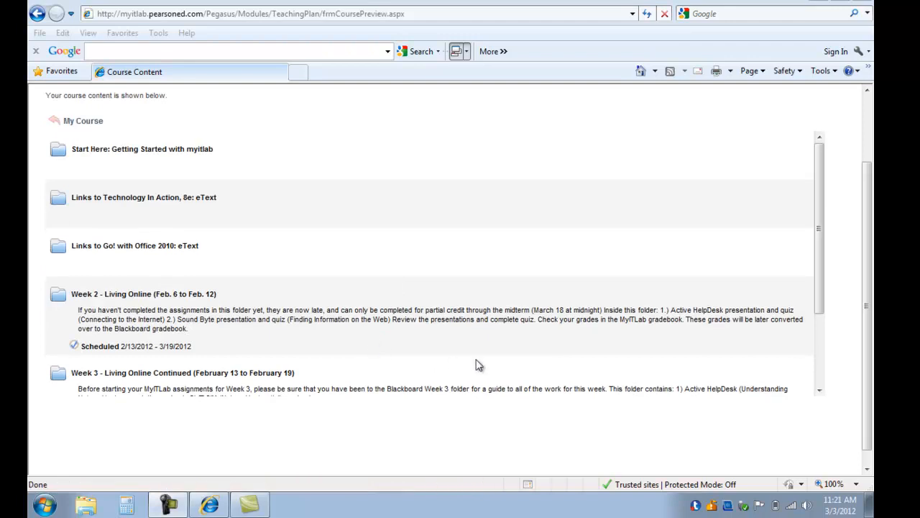
click(820, 390)
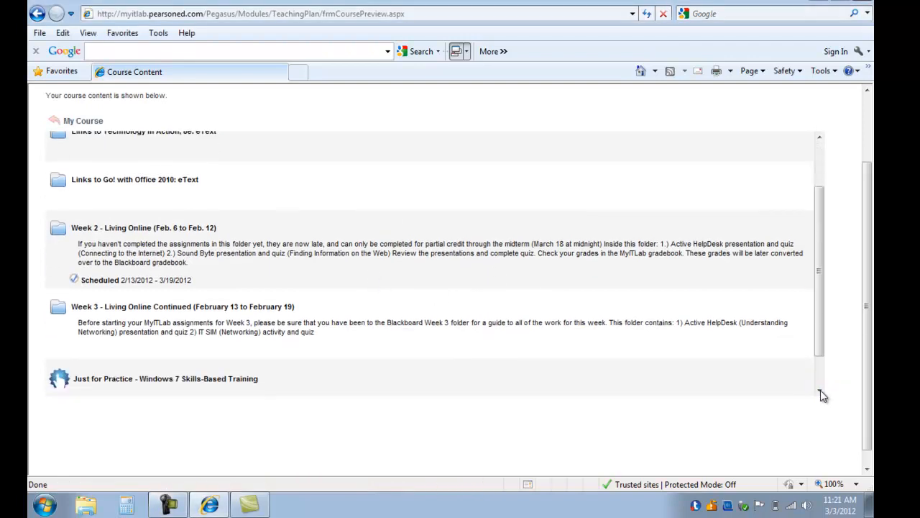
click(820, 390)
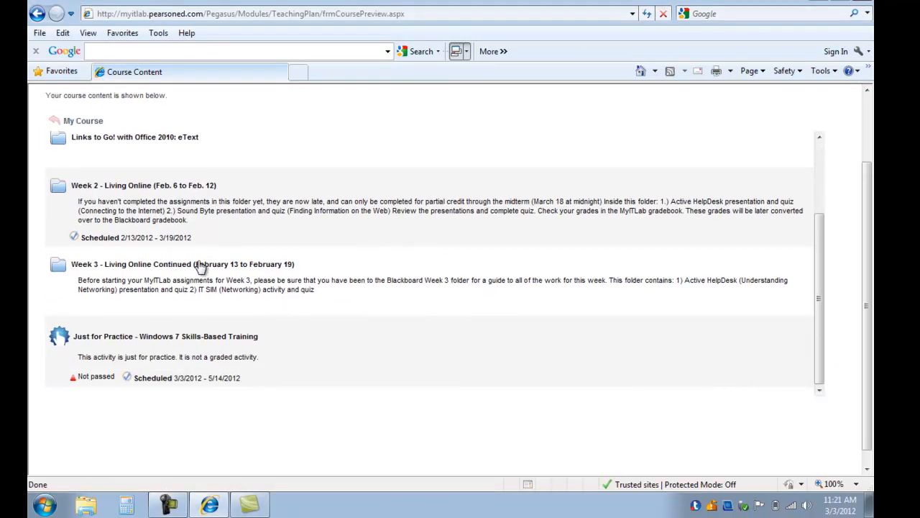